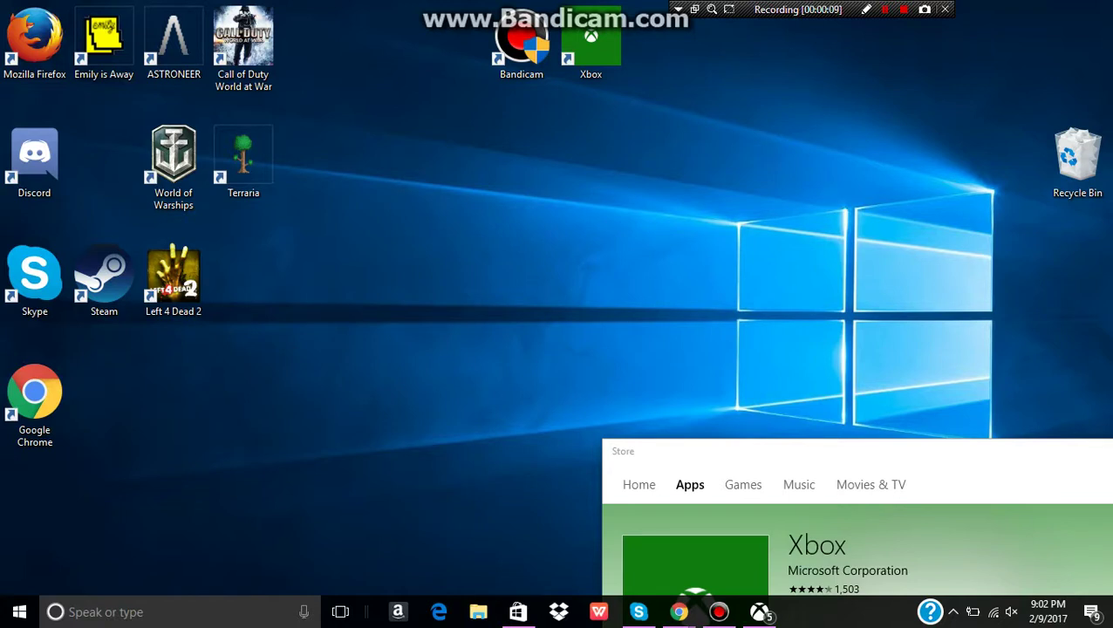
Step: Switch to Chrome's Xbox store page and return to the Google results for "xbox one app for pc"
mouse_move(678, 612)
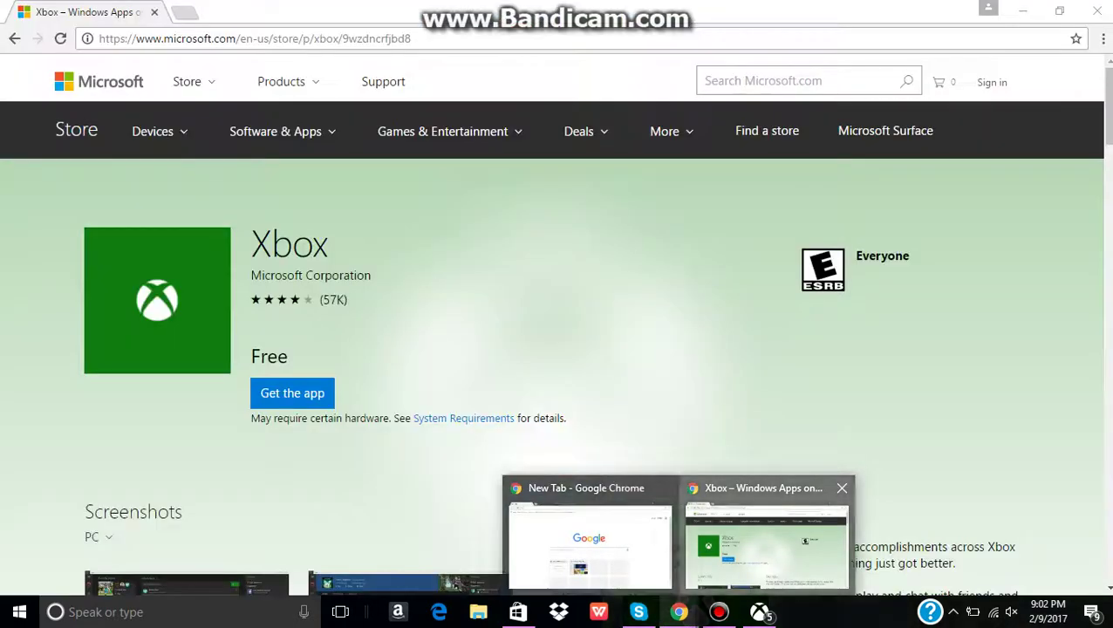
left_click(766, 545)
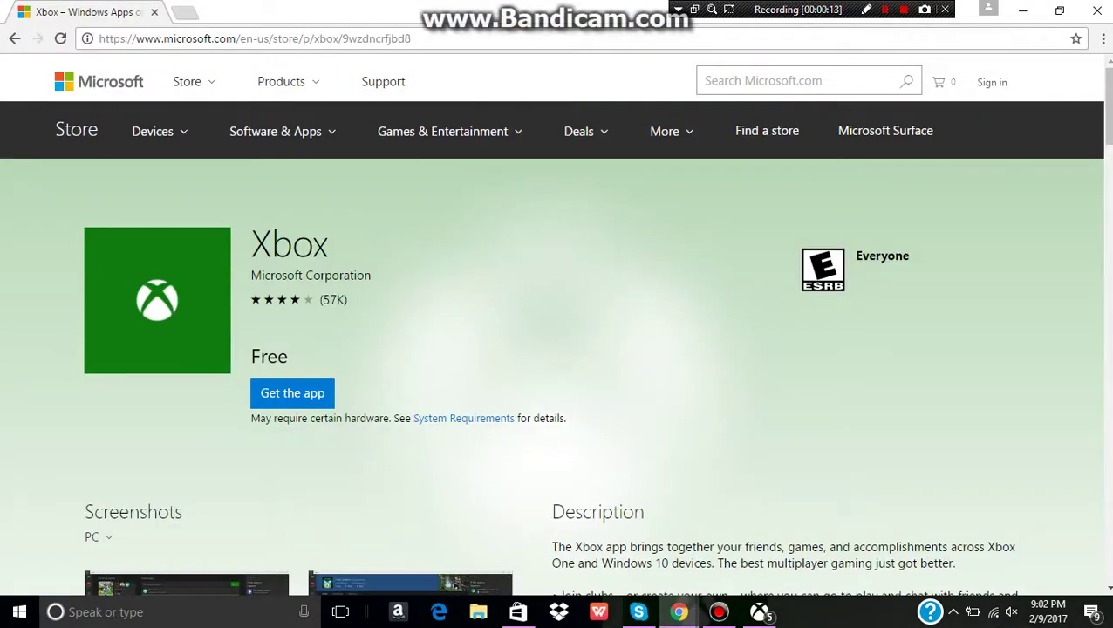
left_click(14, 38)
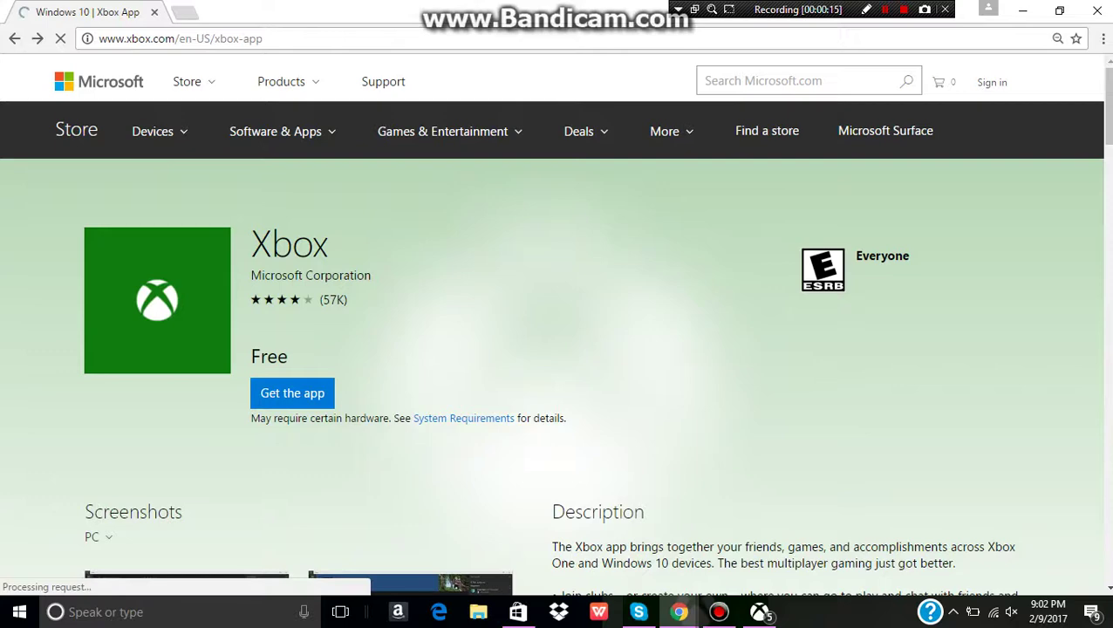
left_click(14, 38)
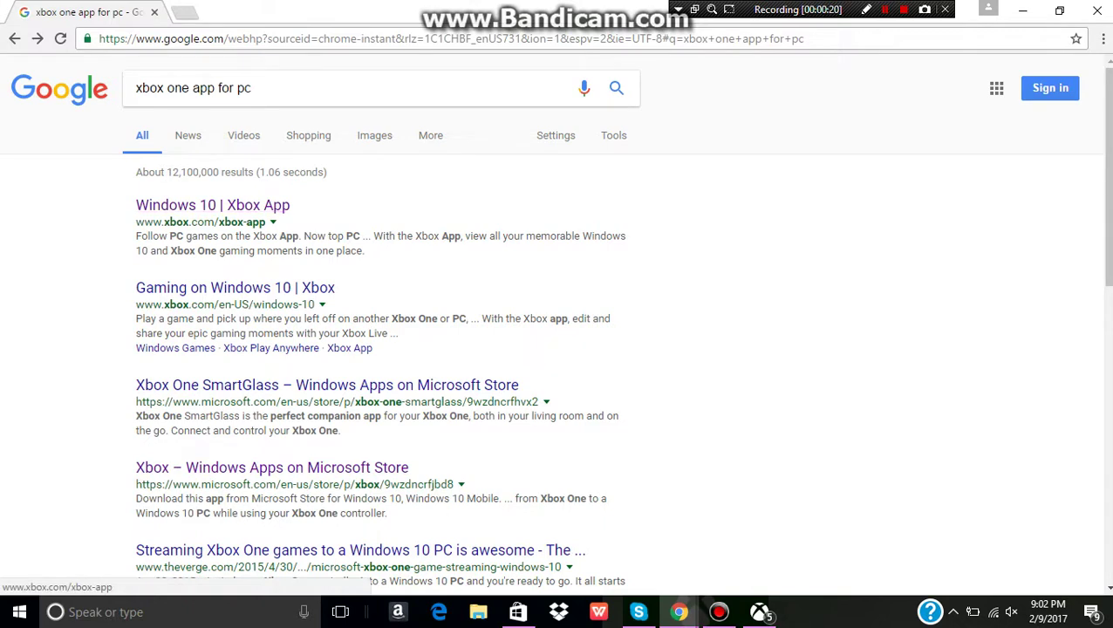
Step: Follow the "Windows 10 | Xbox App" result to the Windows download and bring up the Xbox listing in the Store app
left_click(212, 205)
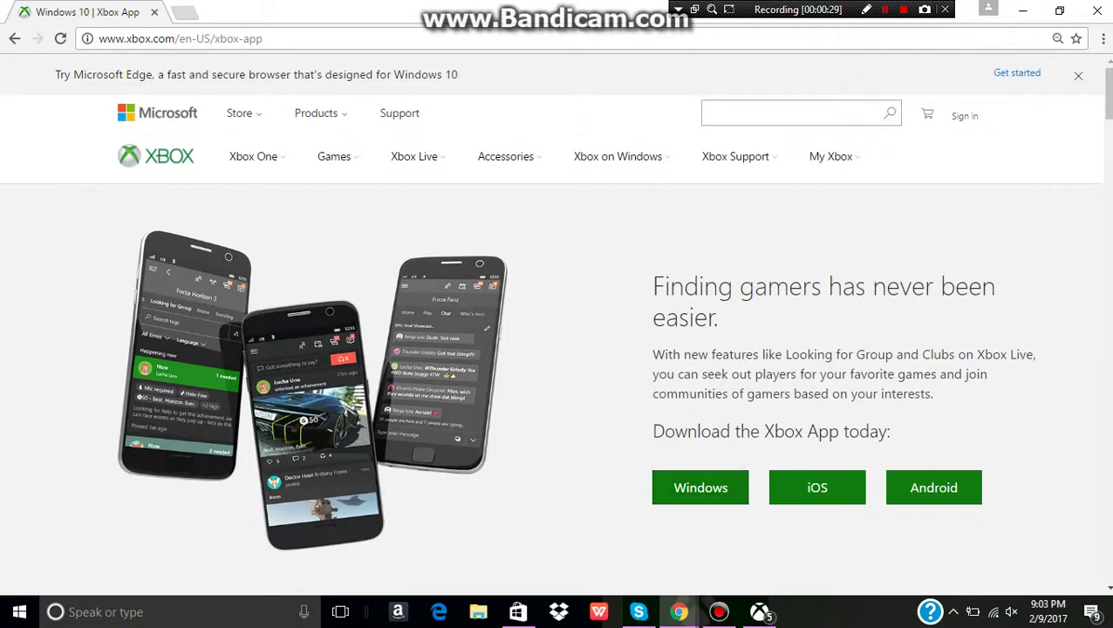
left_click(700, 487)
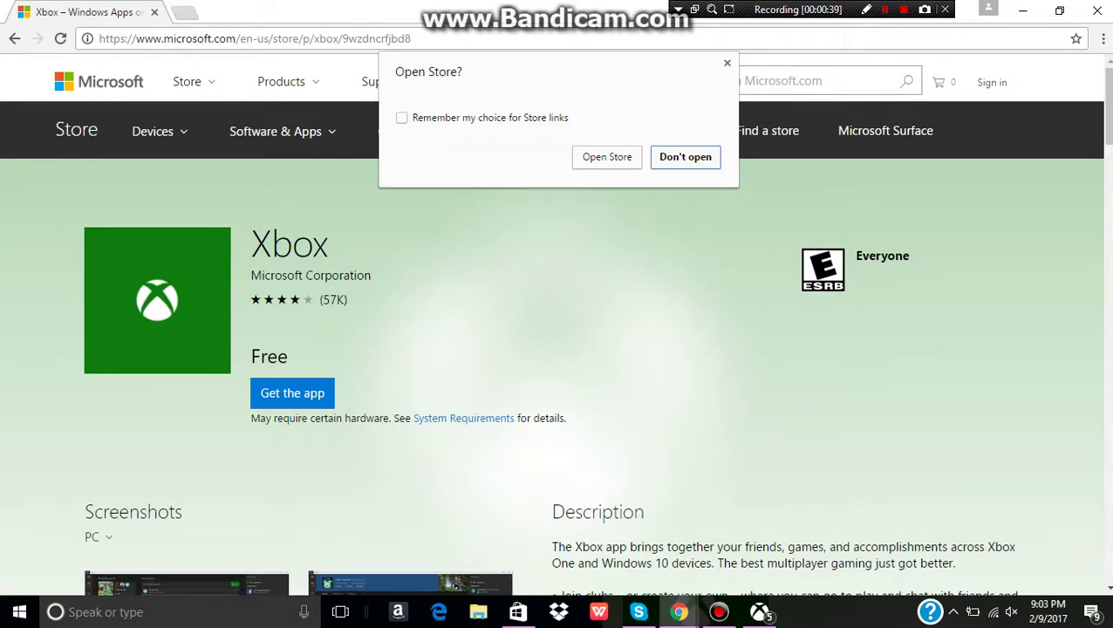
left_click(517, 612)
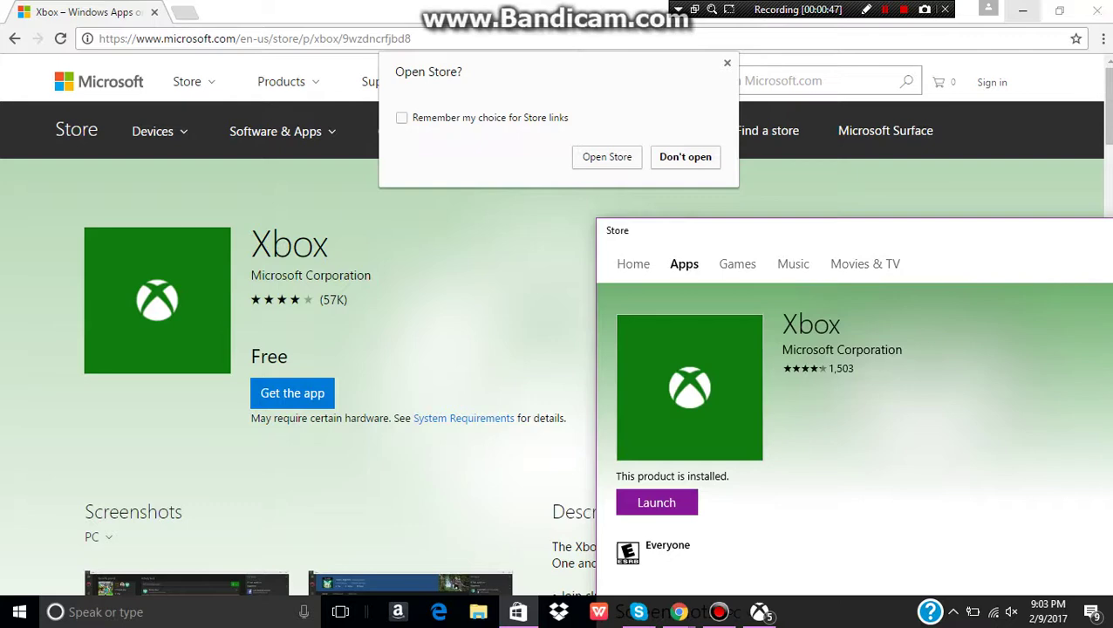
Step: Switch to the Xbox app and open its console connection page
left_click(1022, 10)
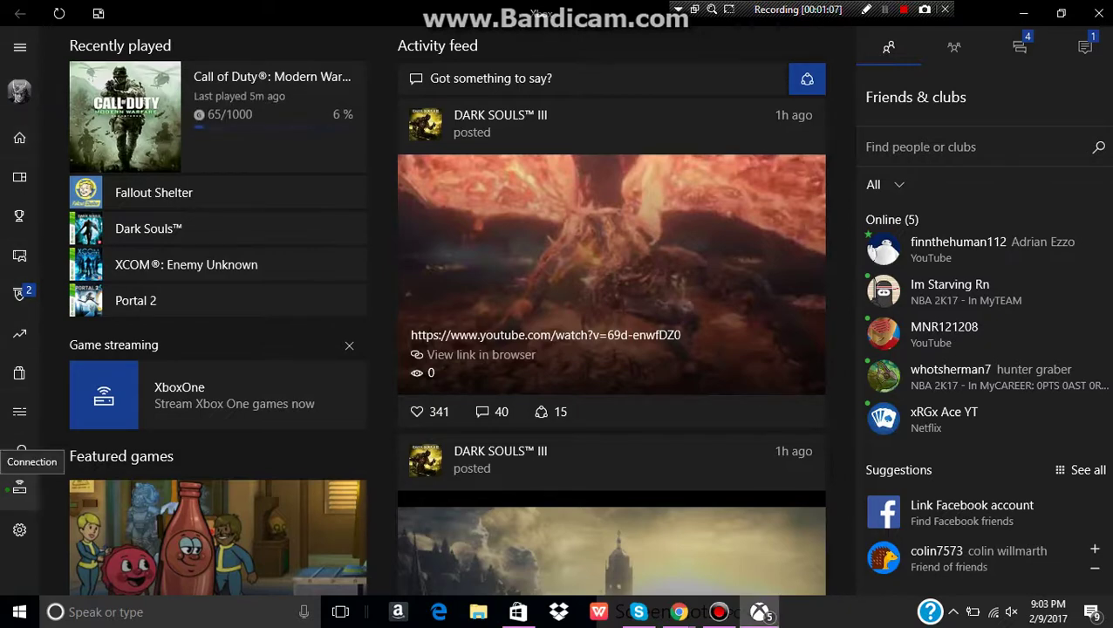
left_click(19, 487)
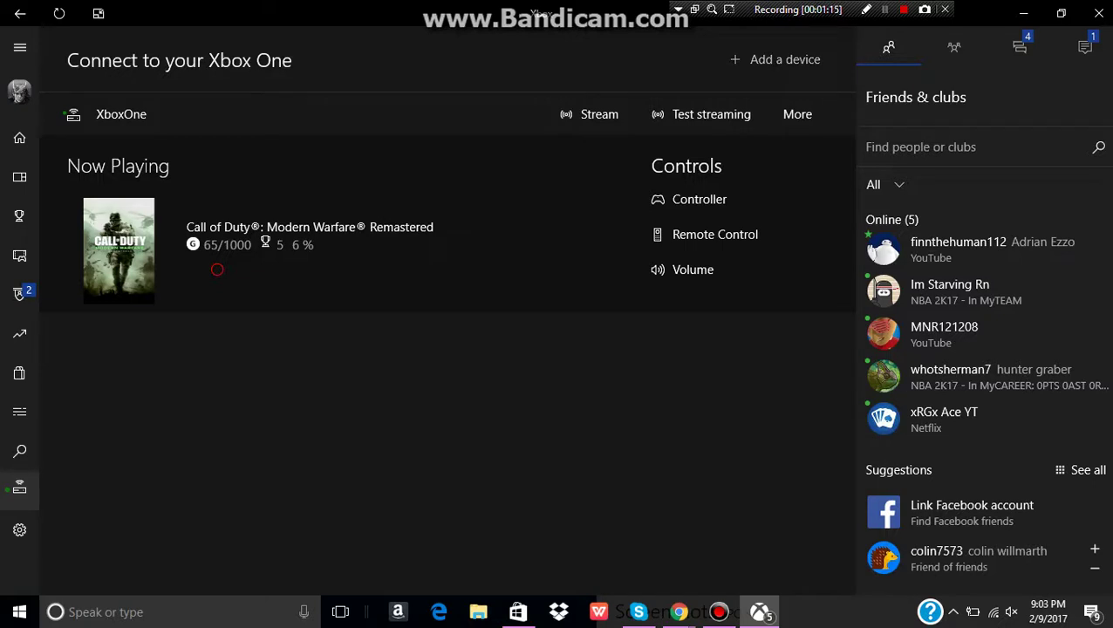
Step: View the options for adding a device and the additional options for the XboxOne console, closing both
left_click(776, 60)
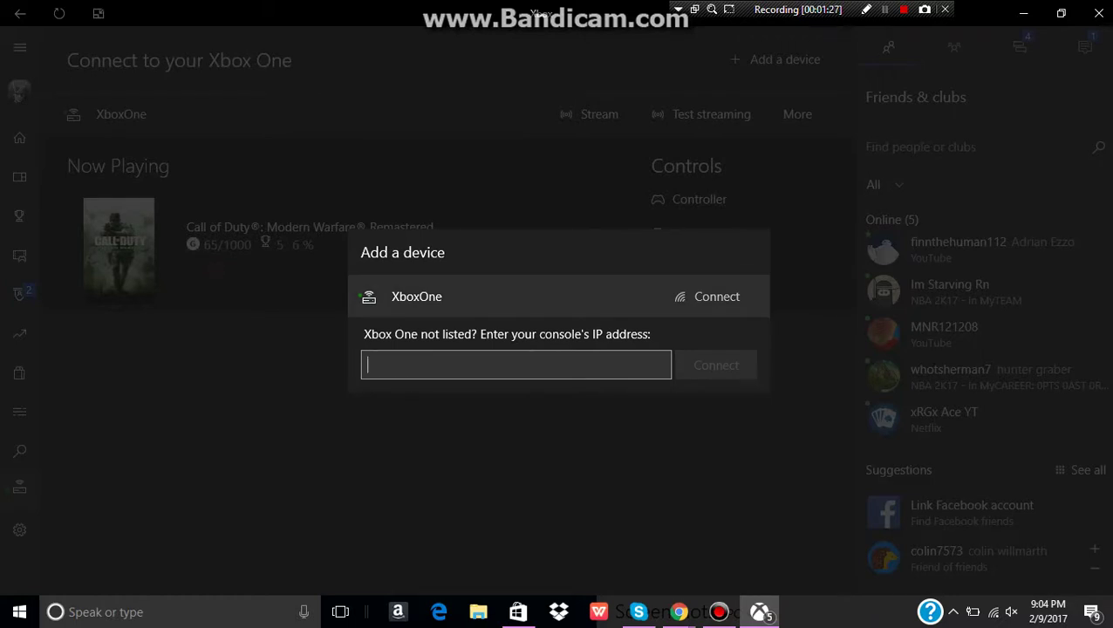
left_click(217, 270)
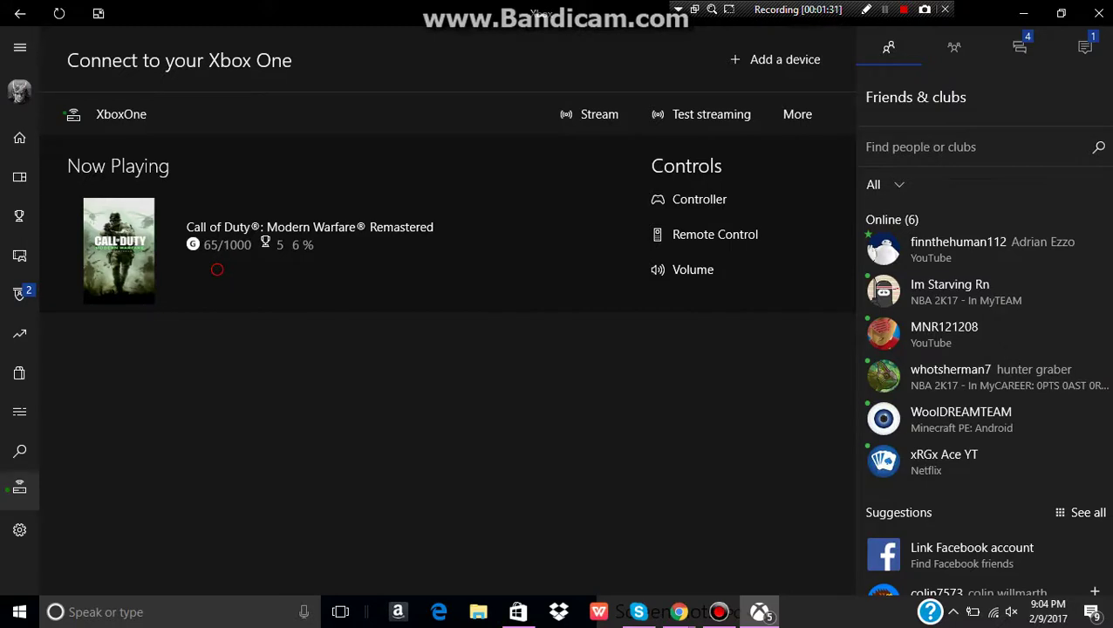
left_click(797, 114)
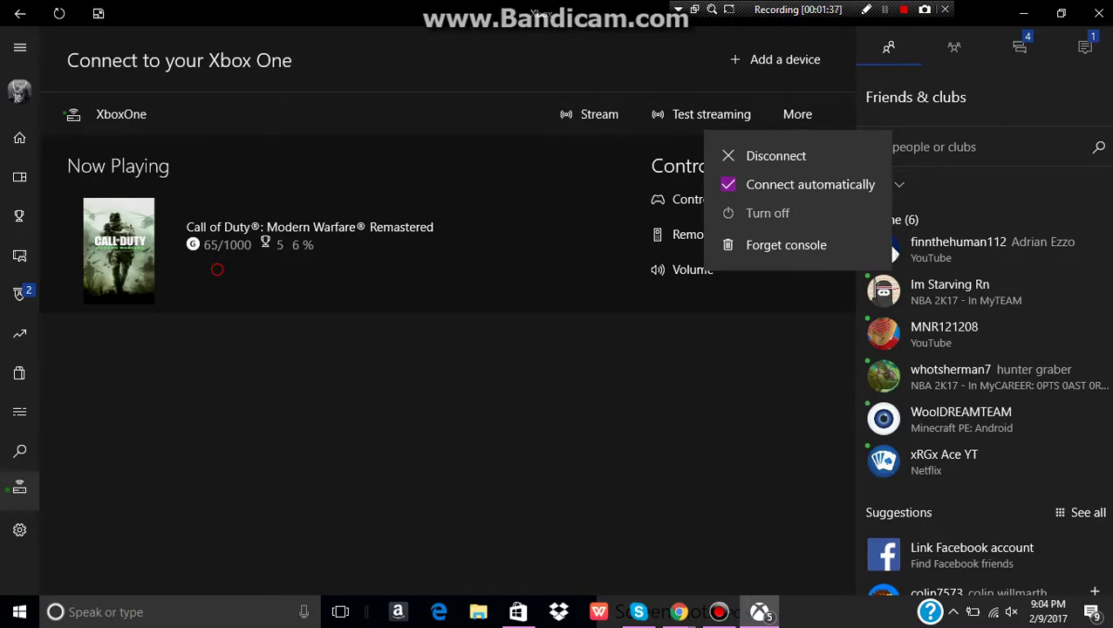
key("Escape")
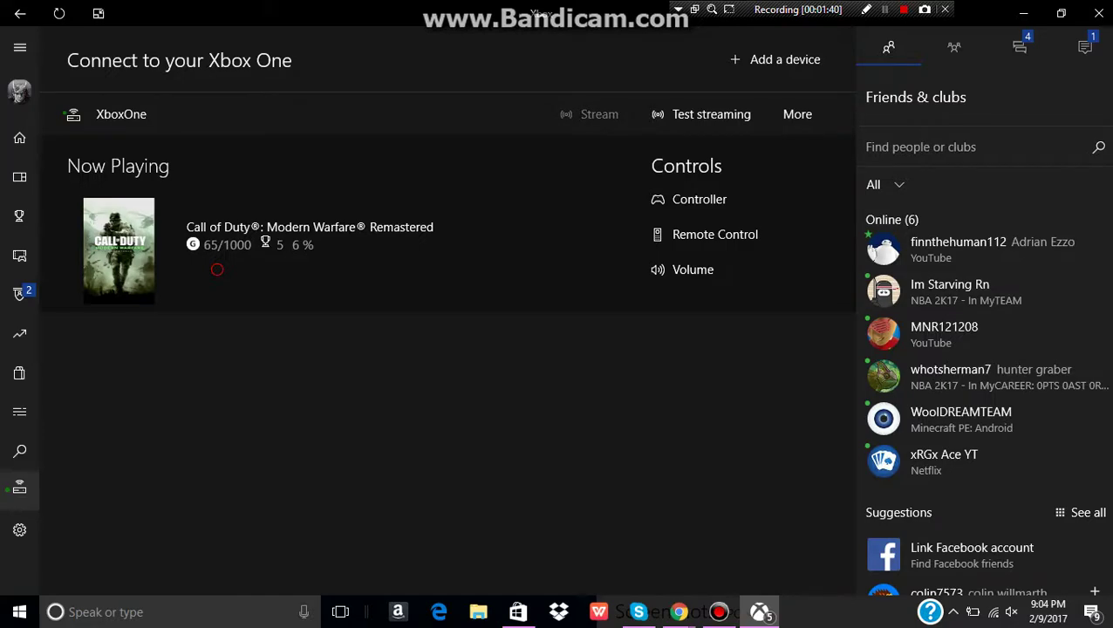
Step: Start streaming from the XboxOne console and continue past the missing controller notice
left_click(217, 269)
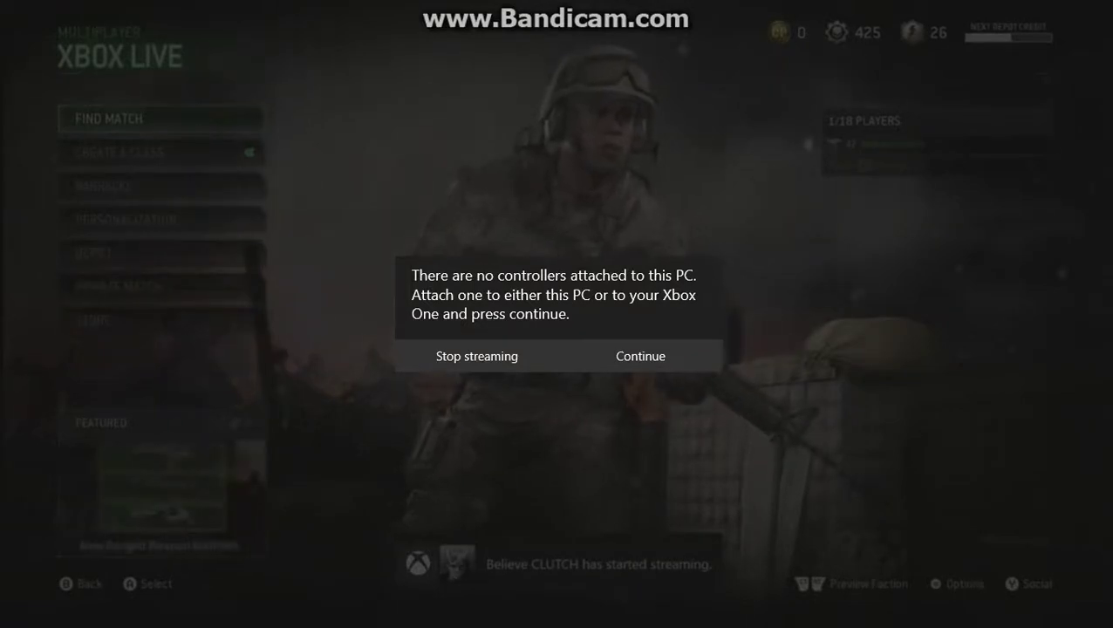
key("Return")
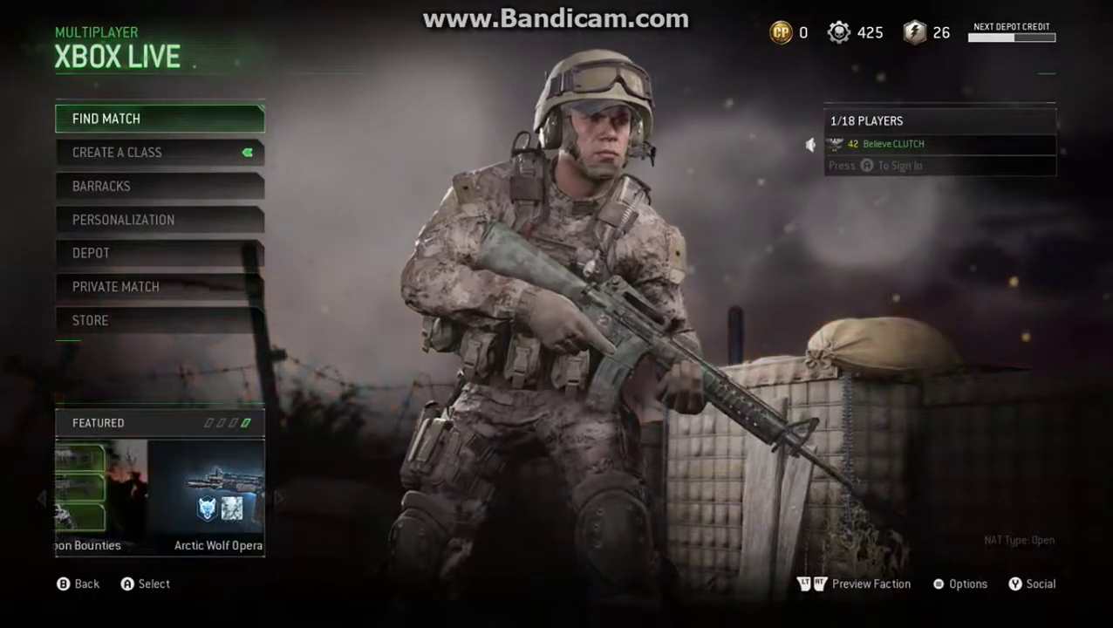
Step: Move the highlight up and down the streamed game's multiplayer menu and leave it on Personalization
key("Down")
key("Down")
key("Down")
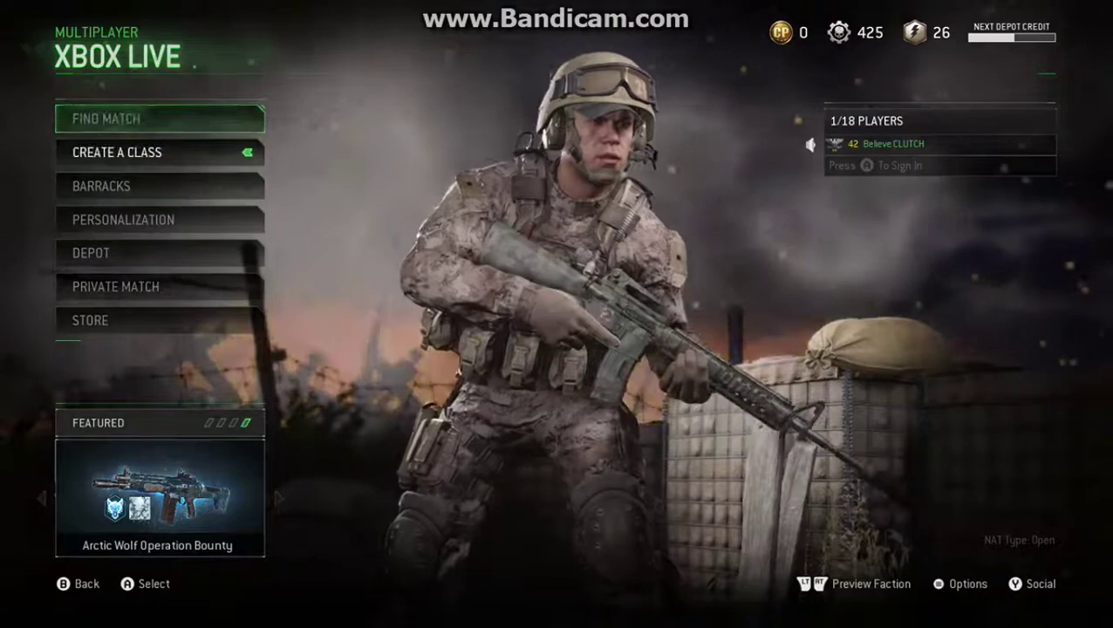
key("Up")
key("Up")
key("Up")
key("Down")
key("Down")
key("Down")
key("Down")
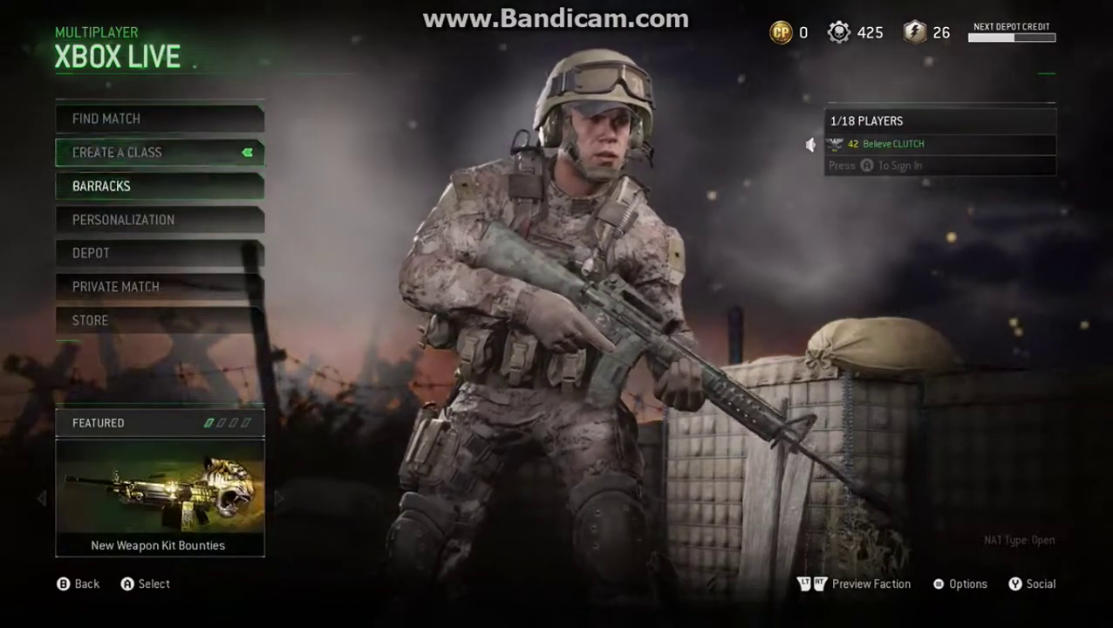
key("Down")
key("Up")
key("Up")
key("Up")
key("Up")
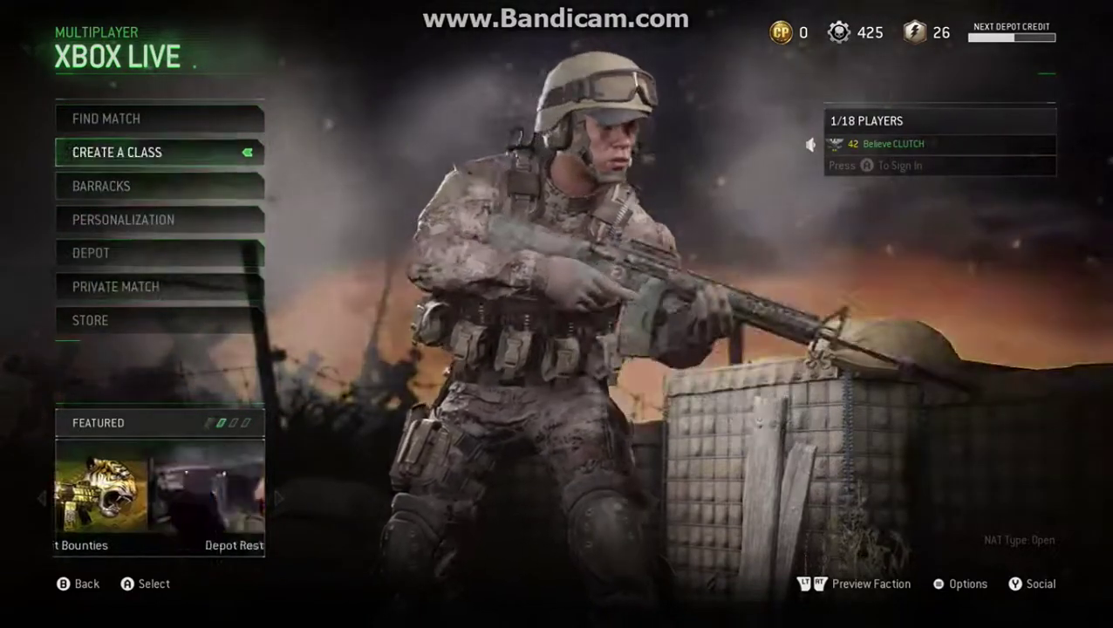
key("Down")
key("Down")
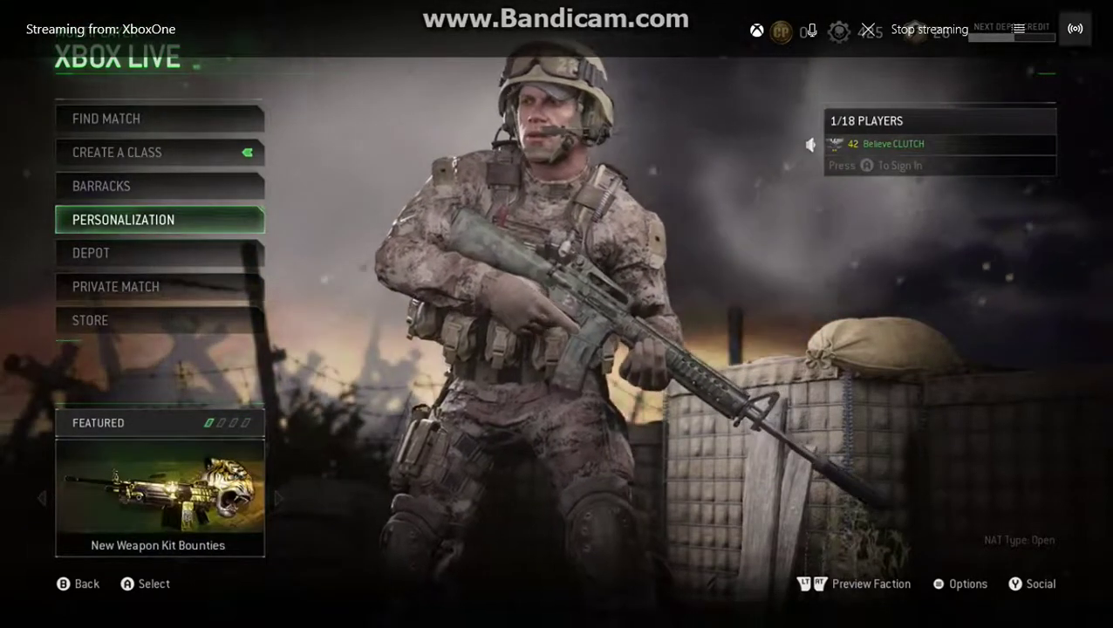
Step: Check the available stream quality levels without choosing one and stop streaming
left_click(1075, 29)
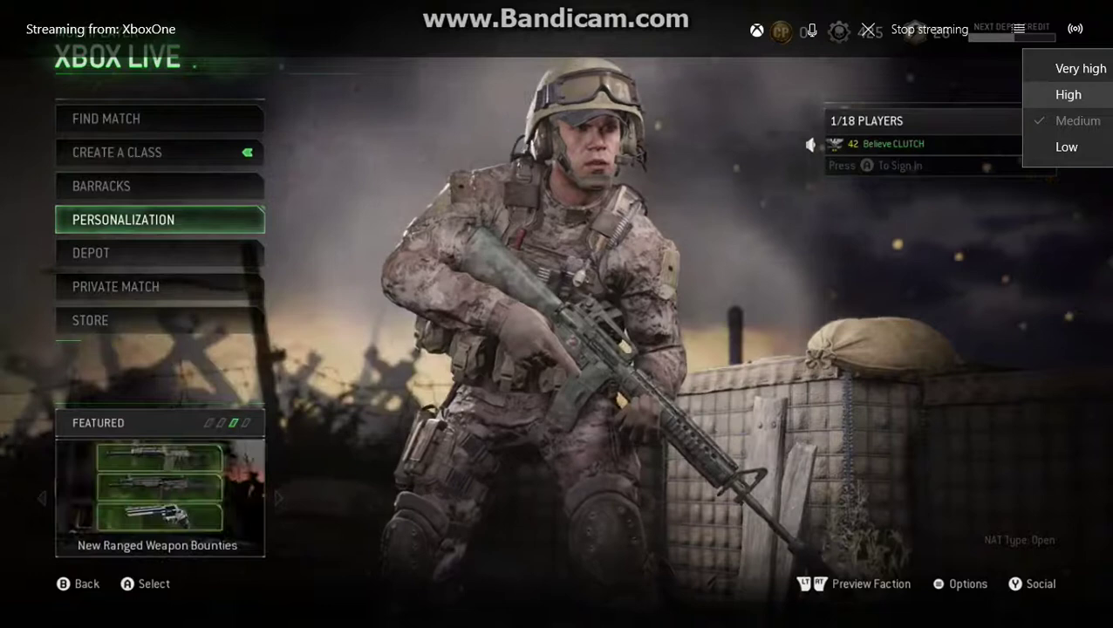
key("Escape")
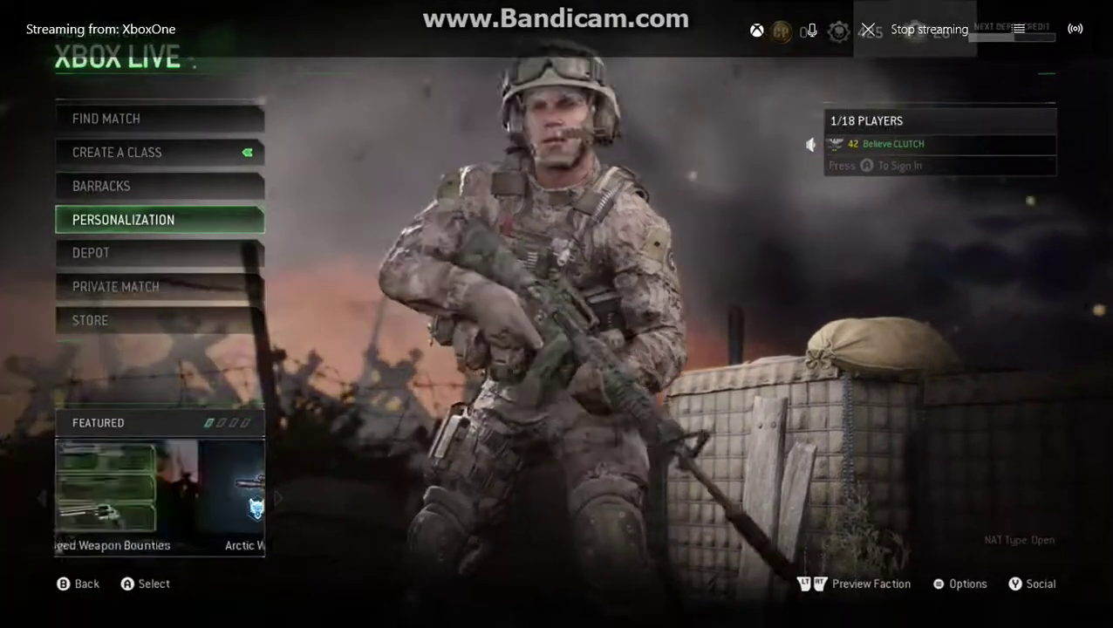
left_click(914, 55)
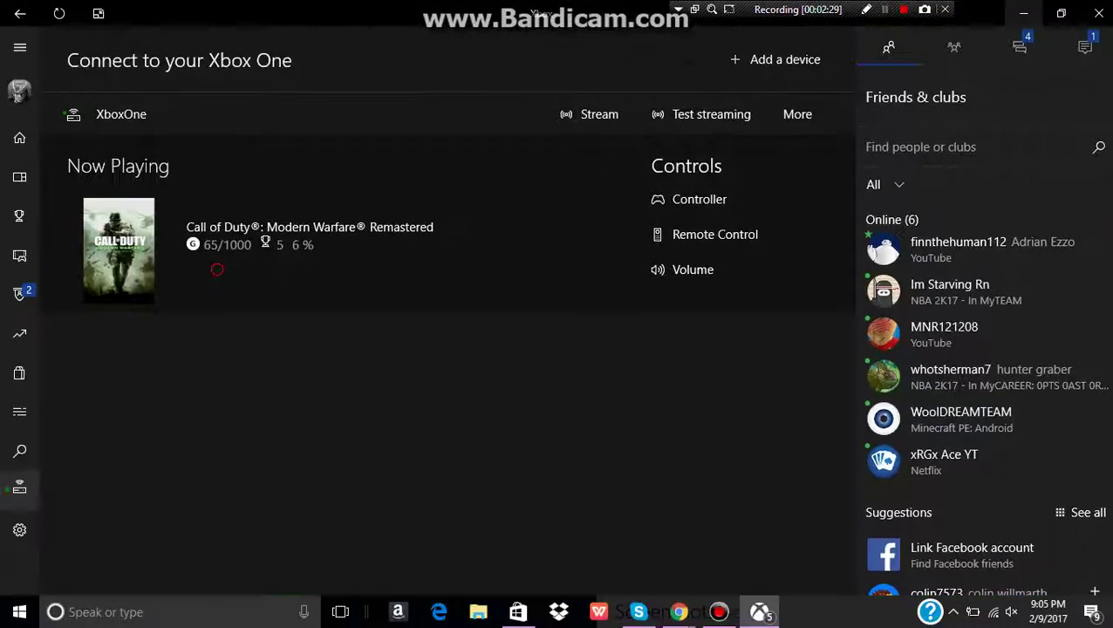
Step: Return to the Xbox store page in Chrome and dismiss the Open Store prompt
left_click(1023, 13)
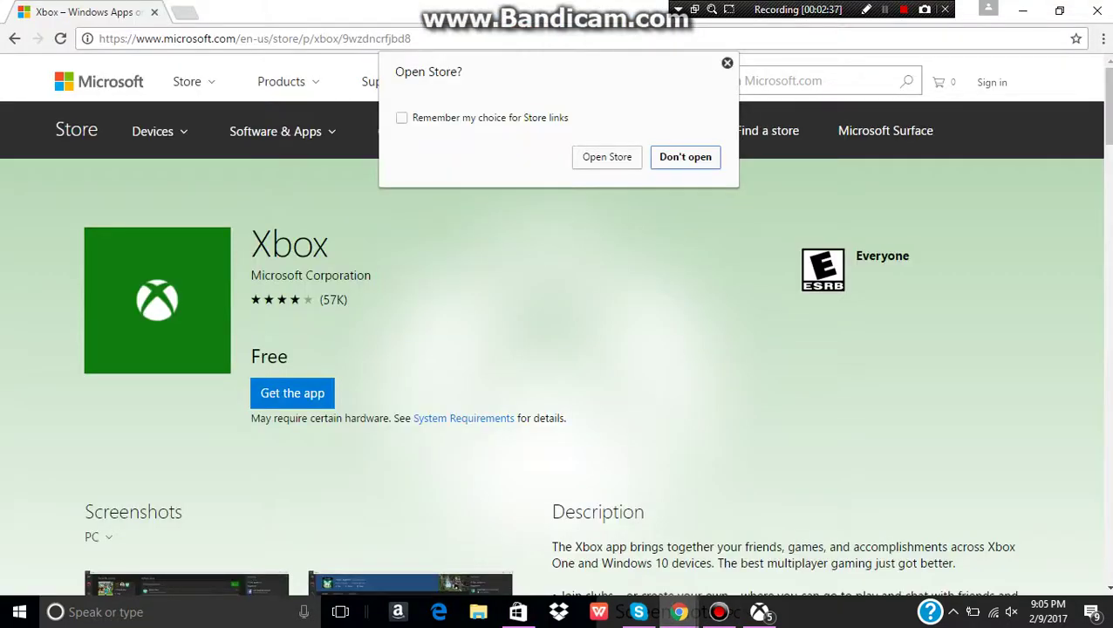
left_click(727, 63)
left_click_drag(726, 63, 328, 253)
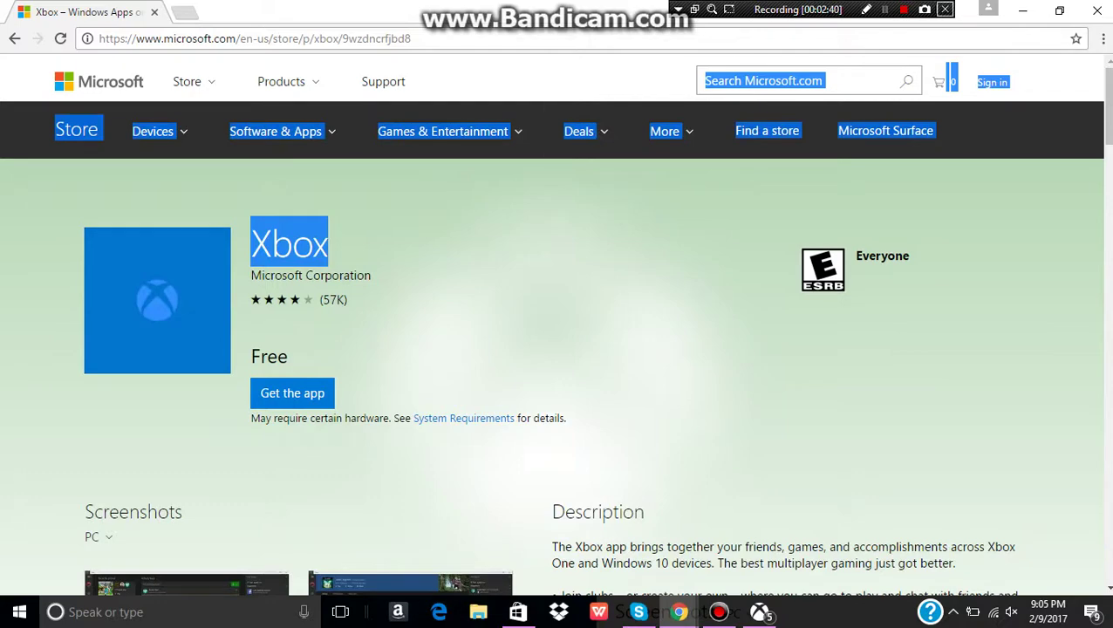
left_click(885, 9)
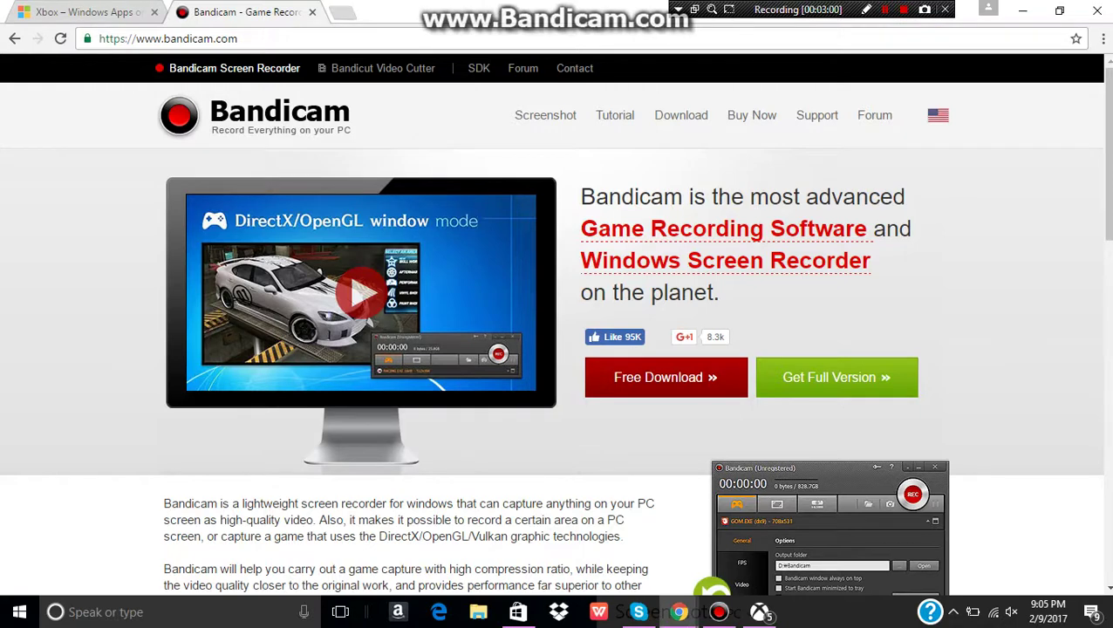
Step: View the purchase page for Bandicam's full version and return to the Bandicam home page
key("ctrl+a")
key("Escape")
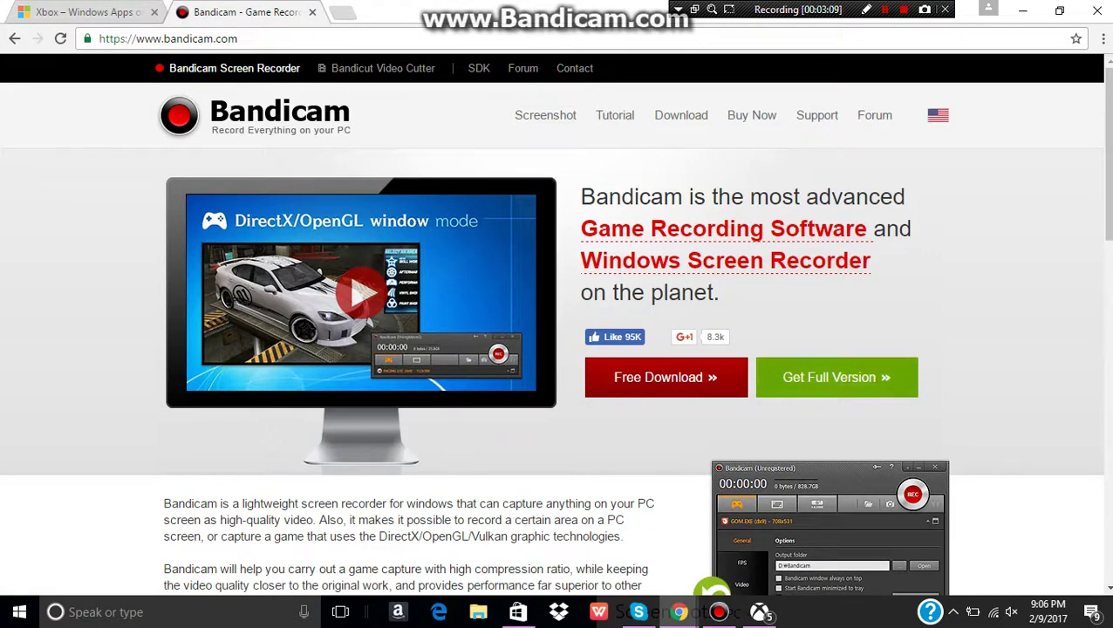
left_click(835, 377)
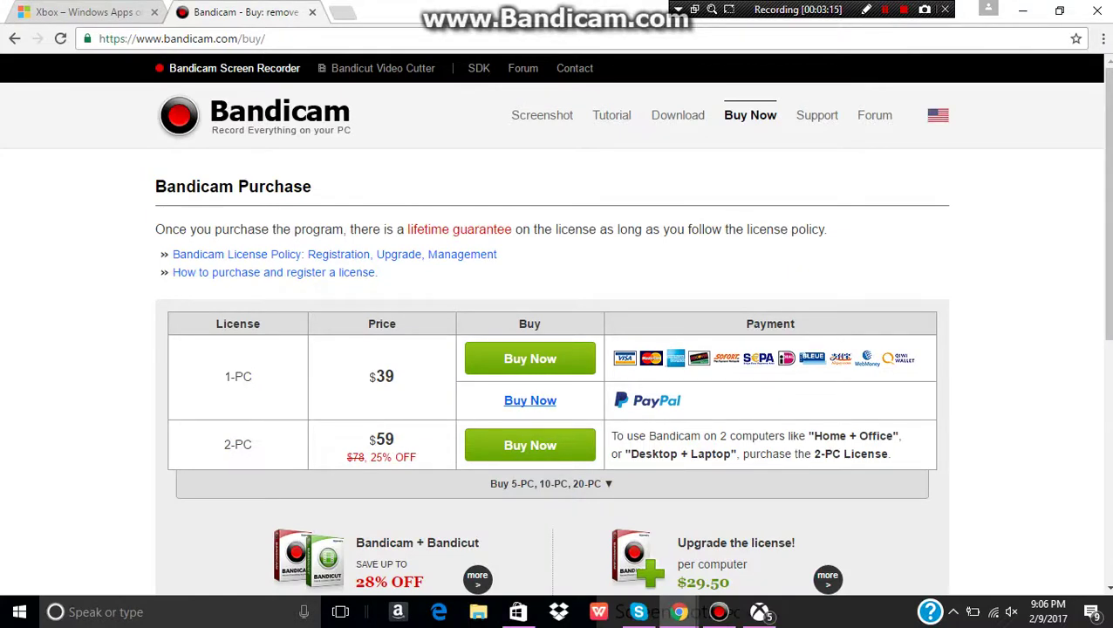
left_click(14, 38)
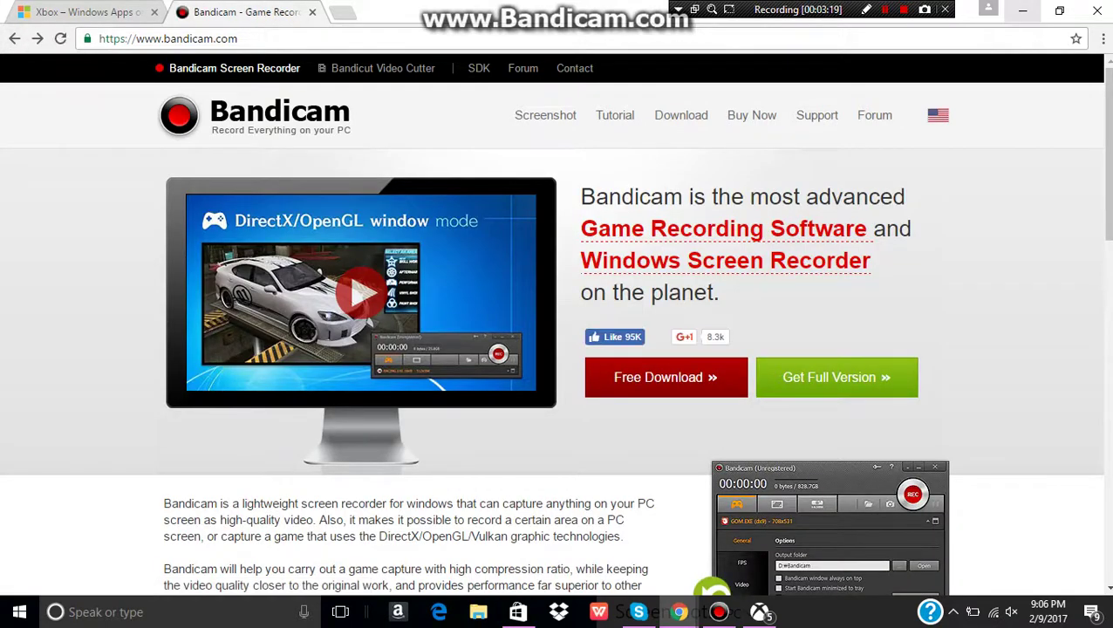
Step: Minimize Chrome, then bring up the Bandicam recorder window and position it on the desktop
left_click(1022, 11)
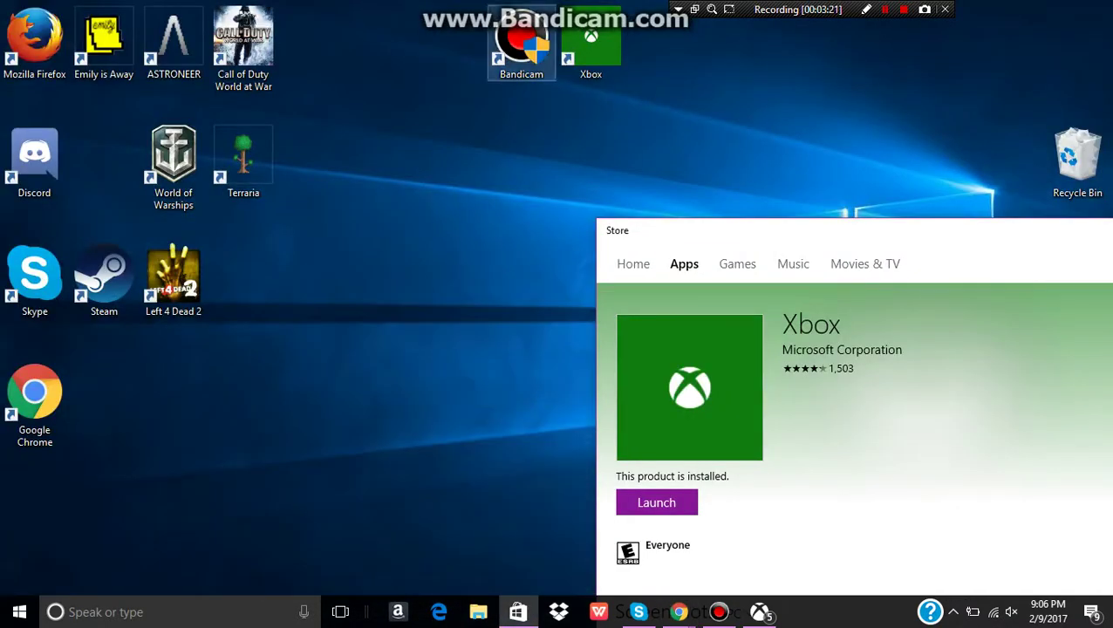
left_click_drag(370, 131, 514, 39)
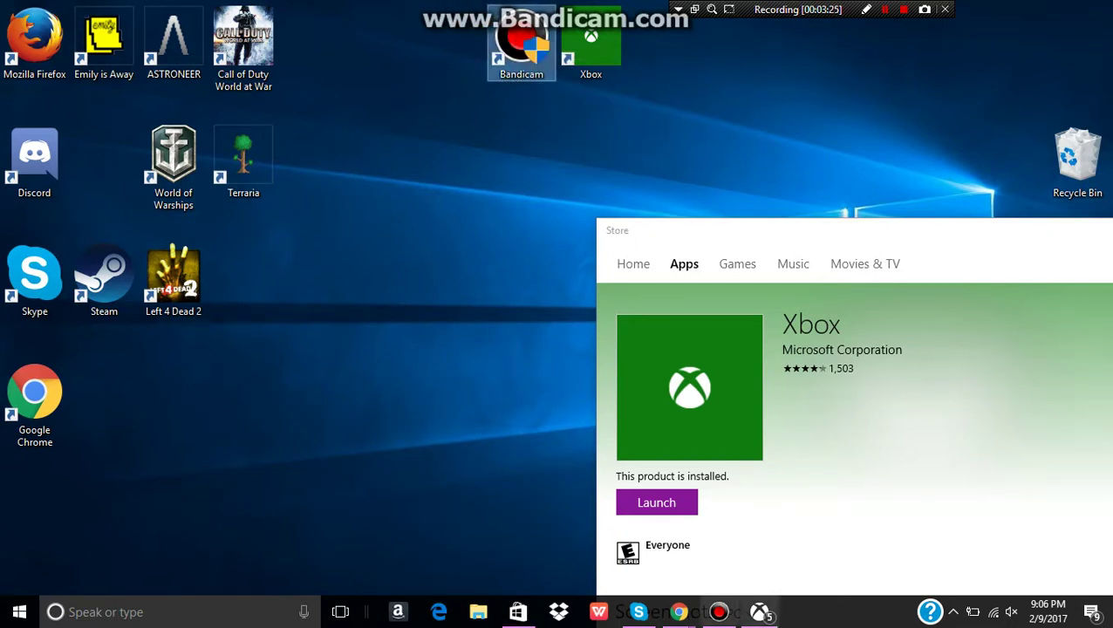
left_click(719, 612)
left_click_drag(714, 554, 759, 120)
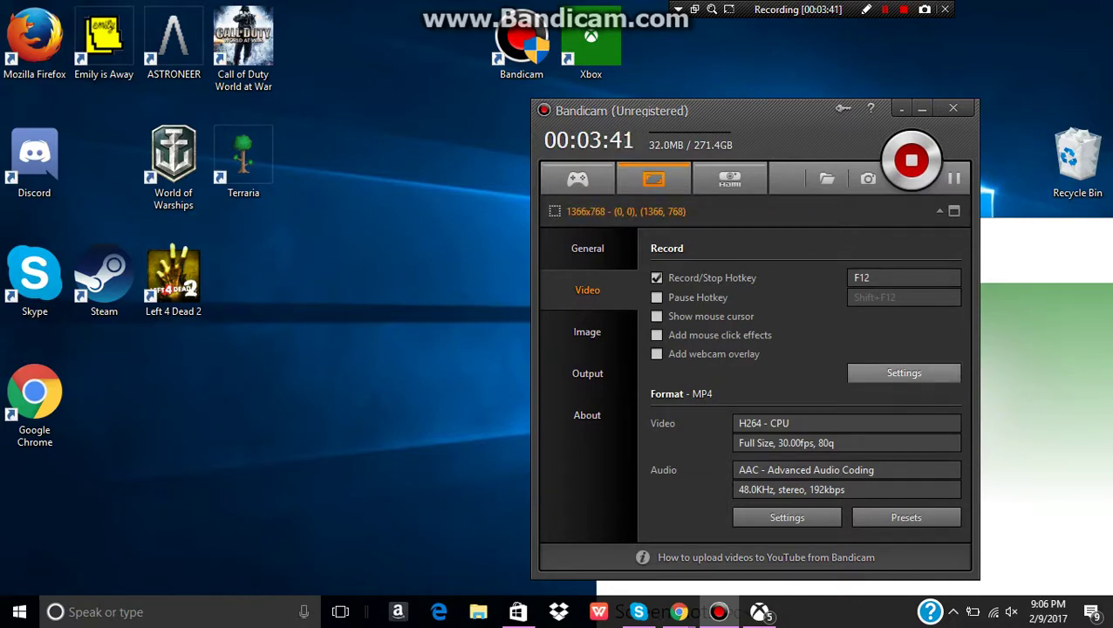
Step: Look at the primary sound device choices in Bandicam's recording settings and close the dialog without changes
left_click(903, 373)
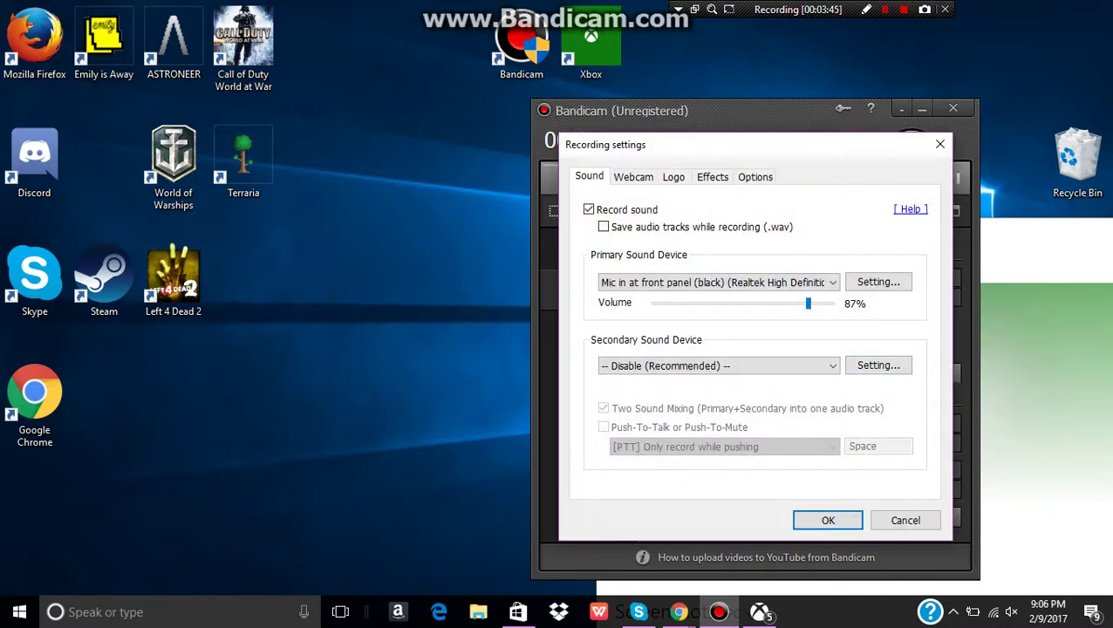
left_click(718, 282)
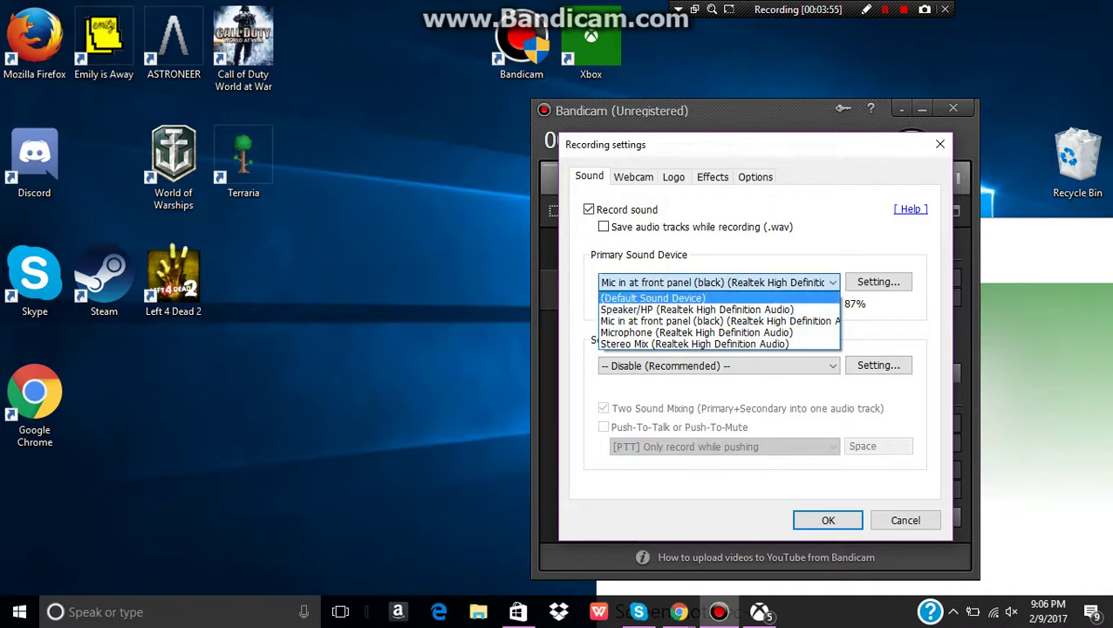
key("Escape")
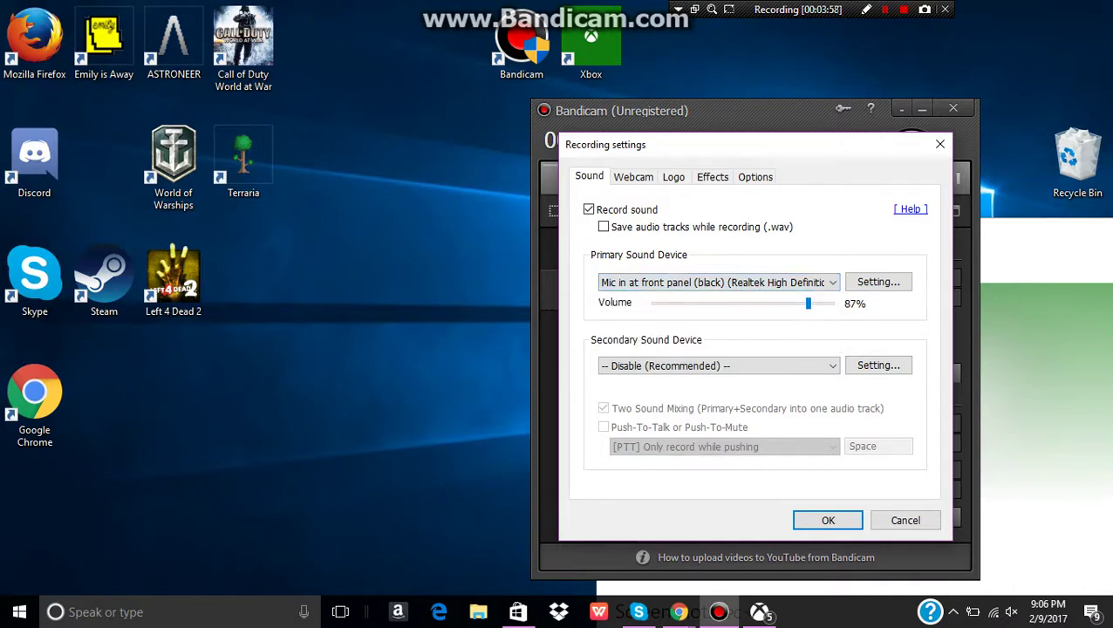
left_click(940, 144)
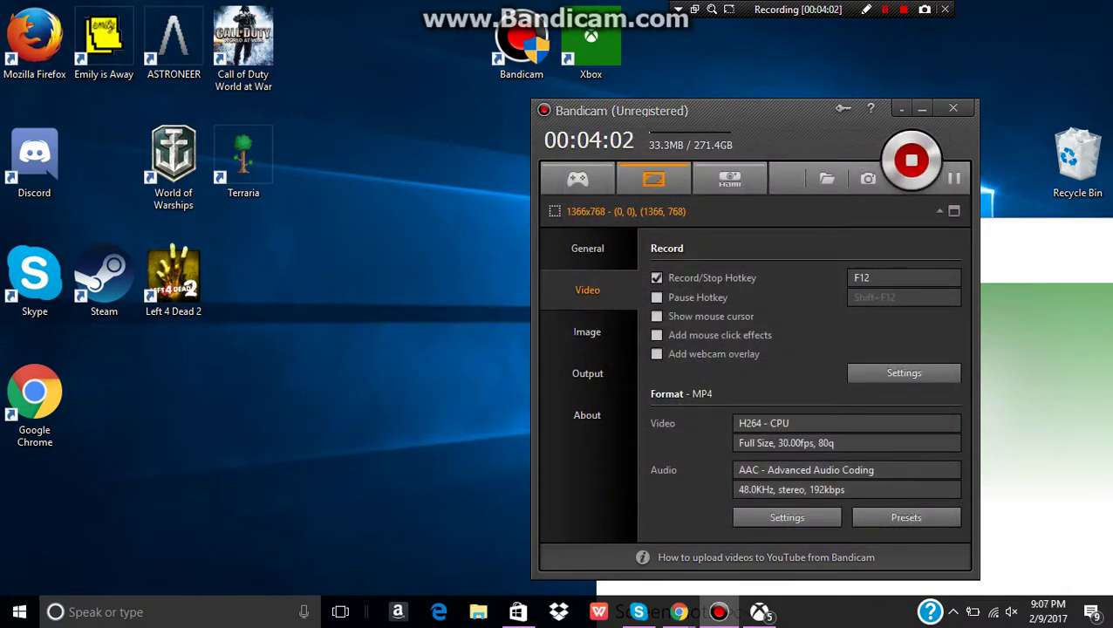
Step: Reposition the Bandicam window on the desktop and minimize the Xbox app
left_click_drag(741, 116, 678, 105)
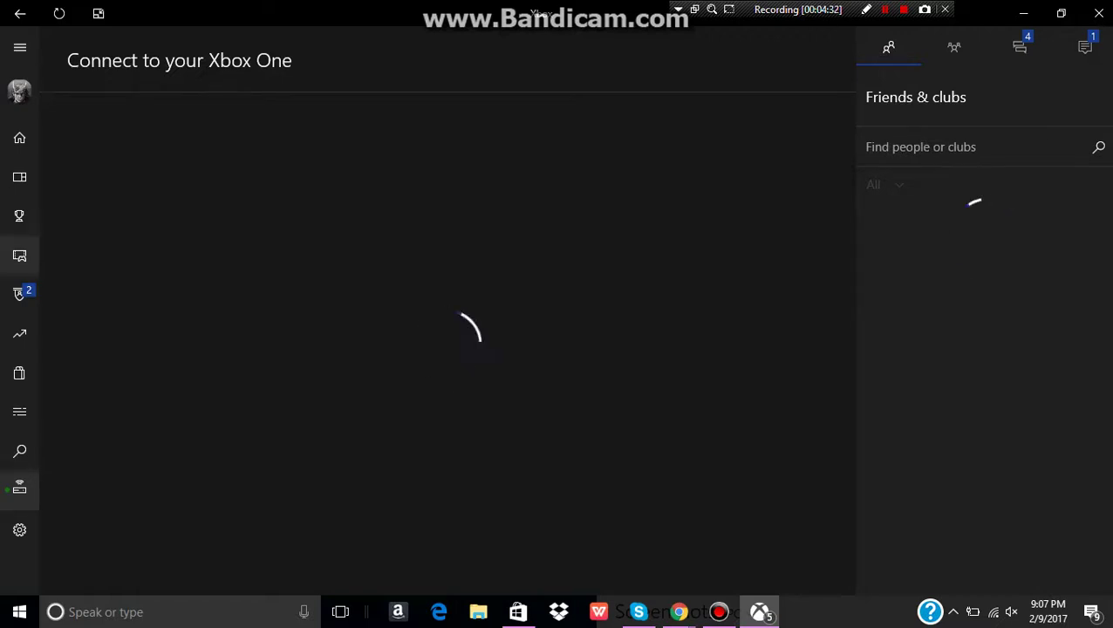
left_click(1022, 13)
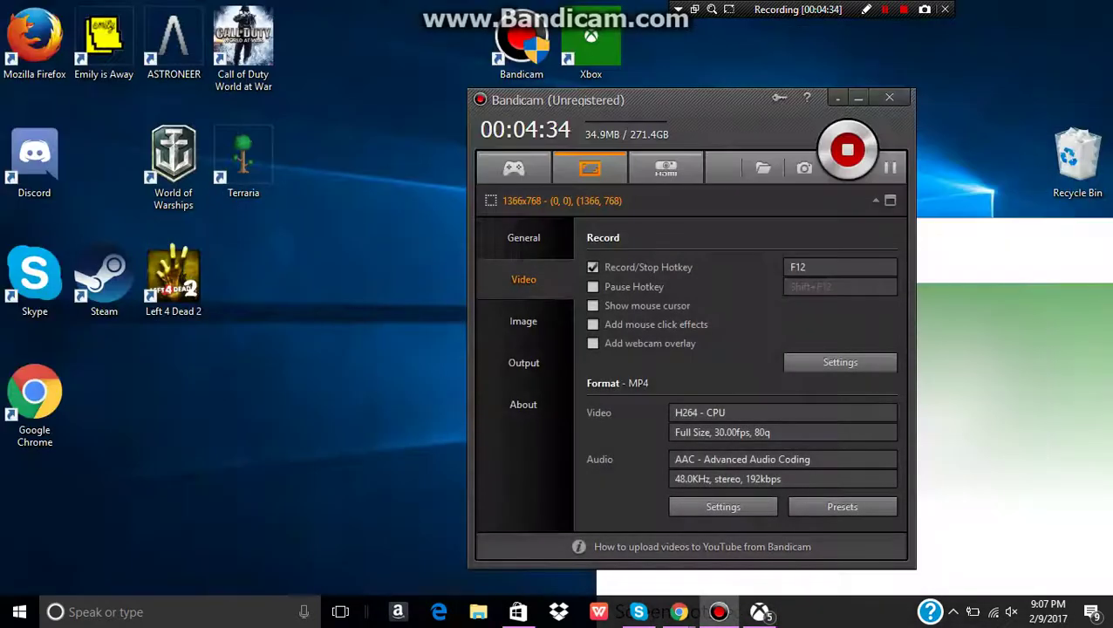